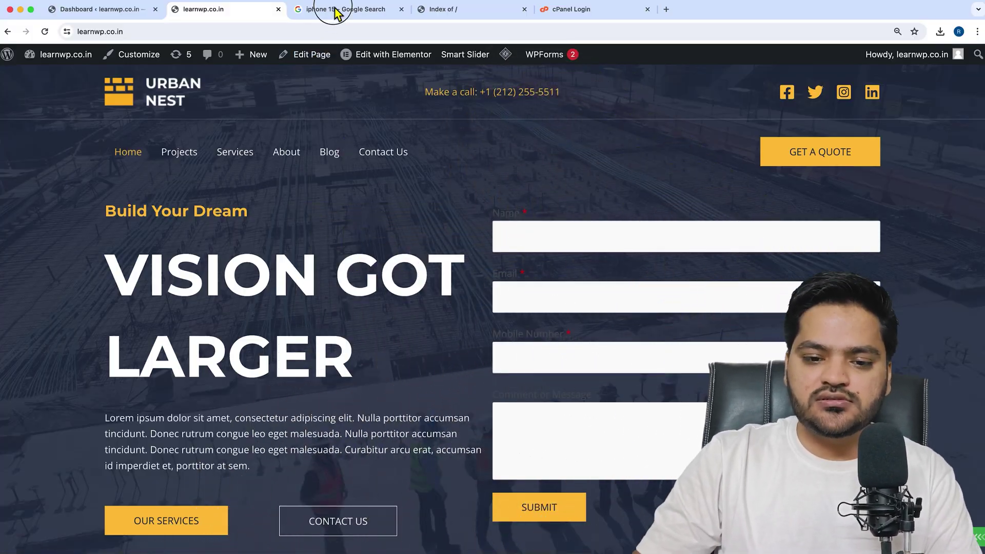
left_click(331, 9)
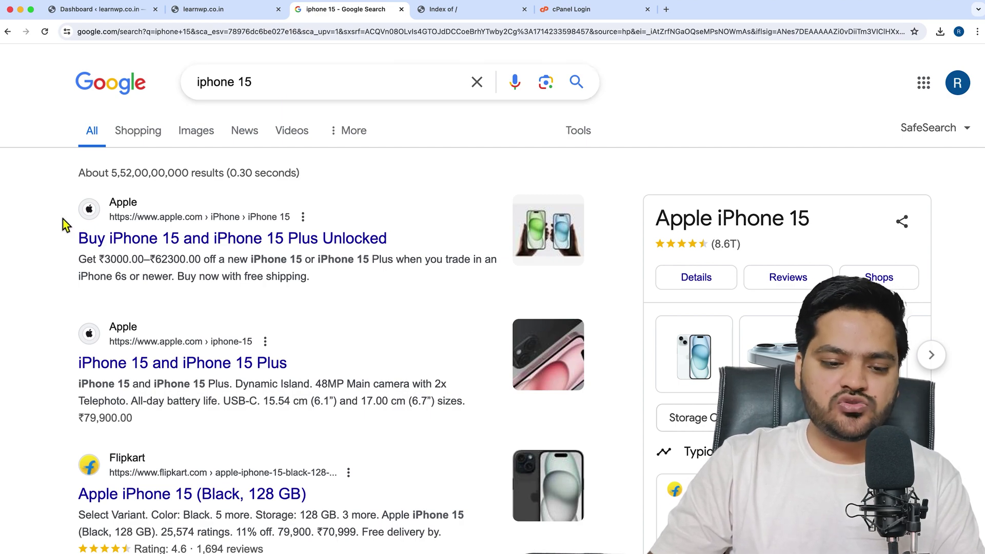
scroll(64, 220, "down", 7)
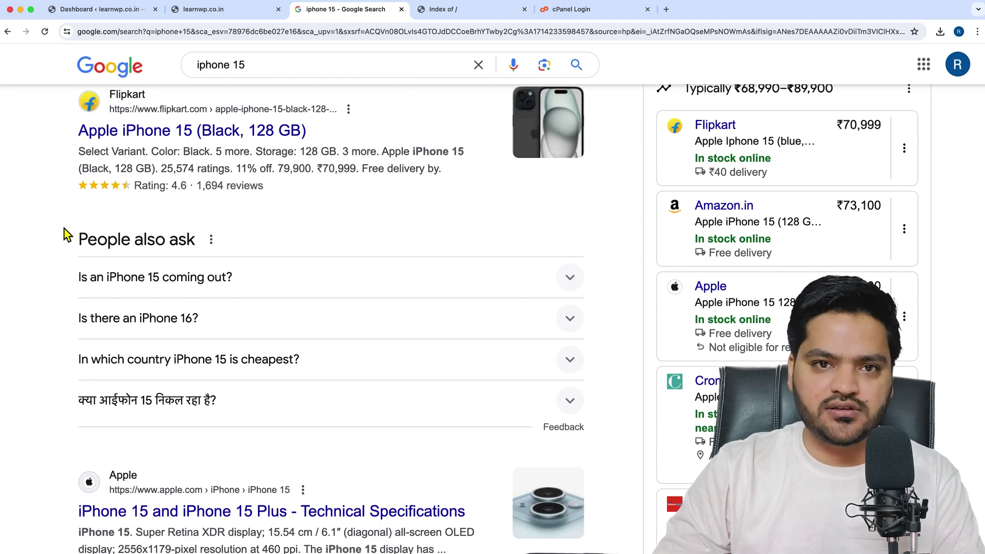
scroll(65, 234, "up", 7)
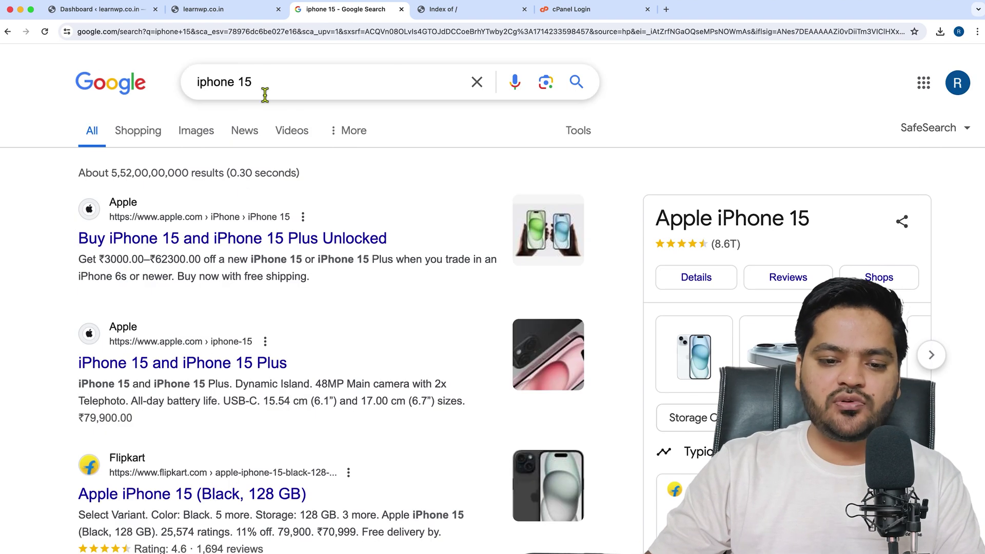
scroll(37, 353, "down", 2)
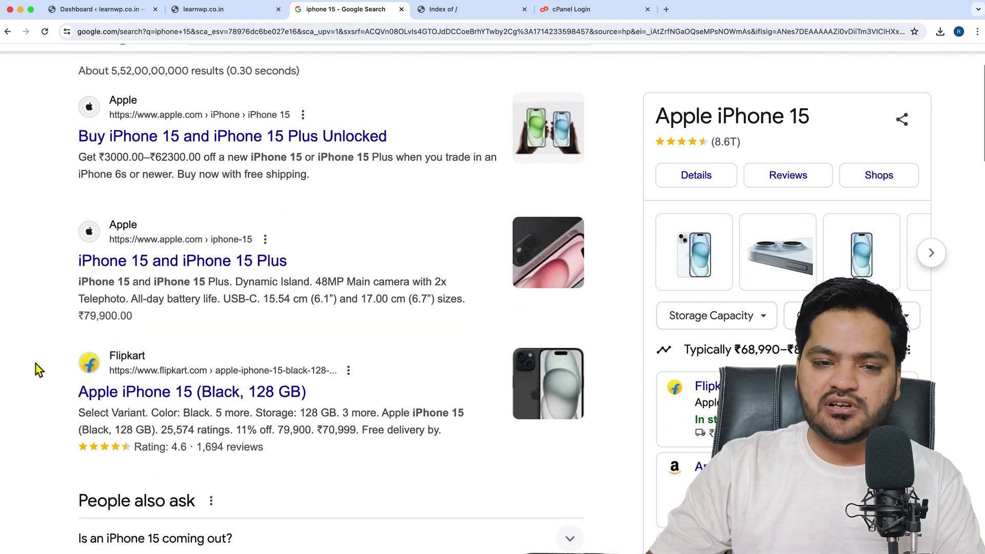
scroll(39, 370, "up", 2)
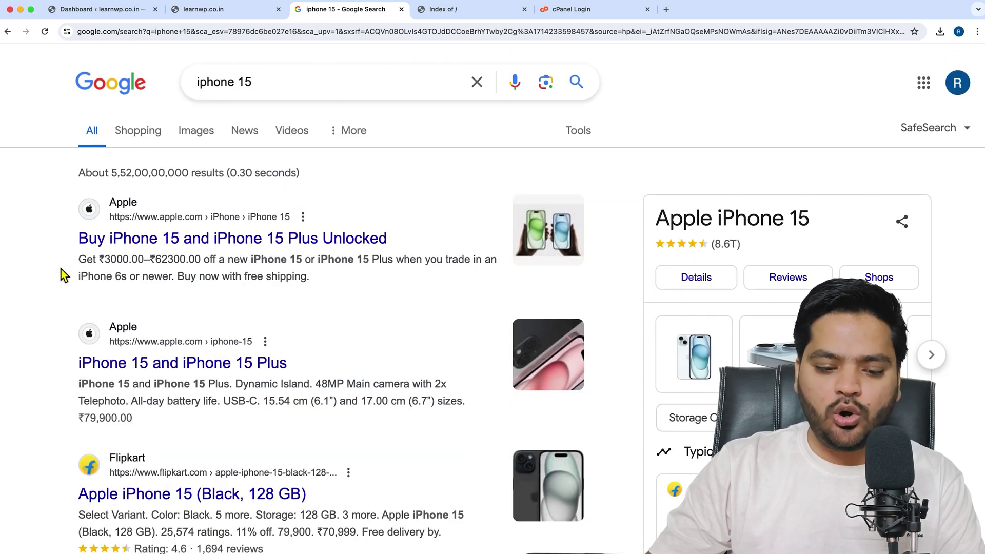
scroll(64, 275, "down", 5)
scroll(64, 275, "up", 5)
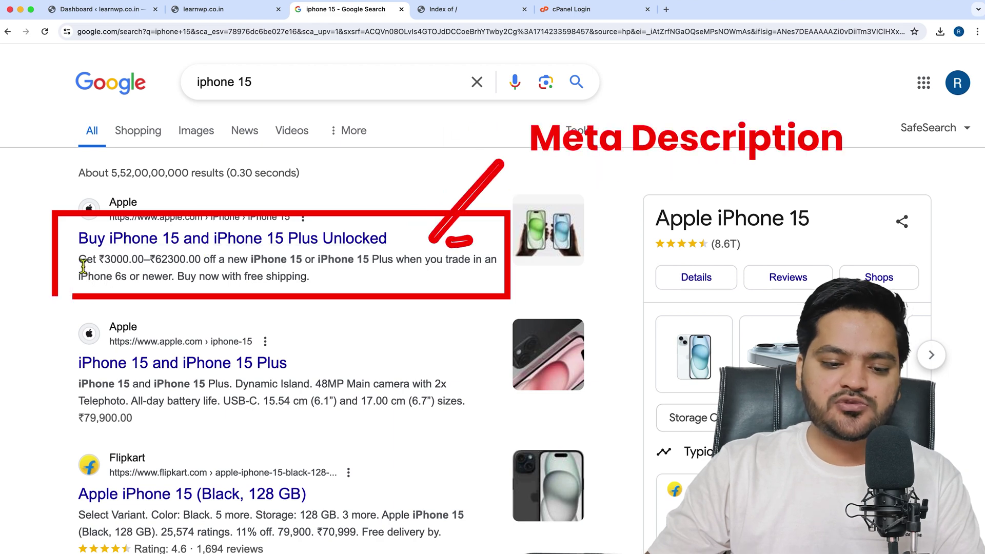
left_click_drag(79, 259, 319, 280)
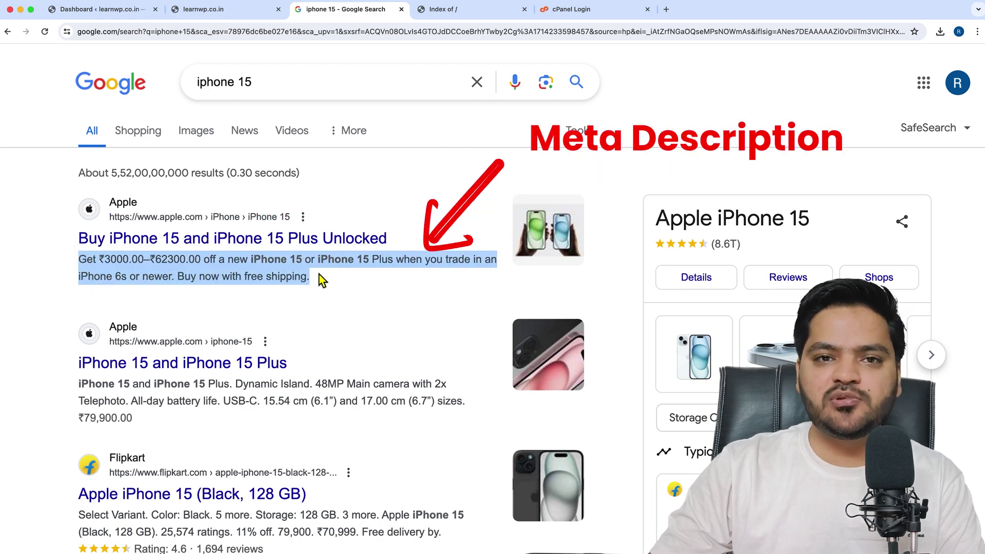
left_click(49, 265)
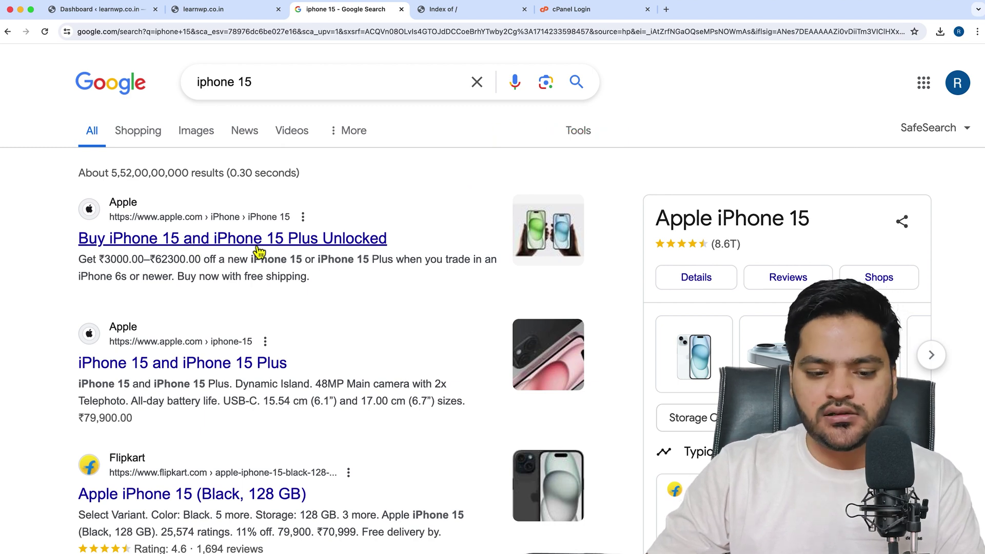
left_click_drag(82, 265, 336, 282)
left_click(339, 286)
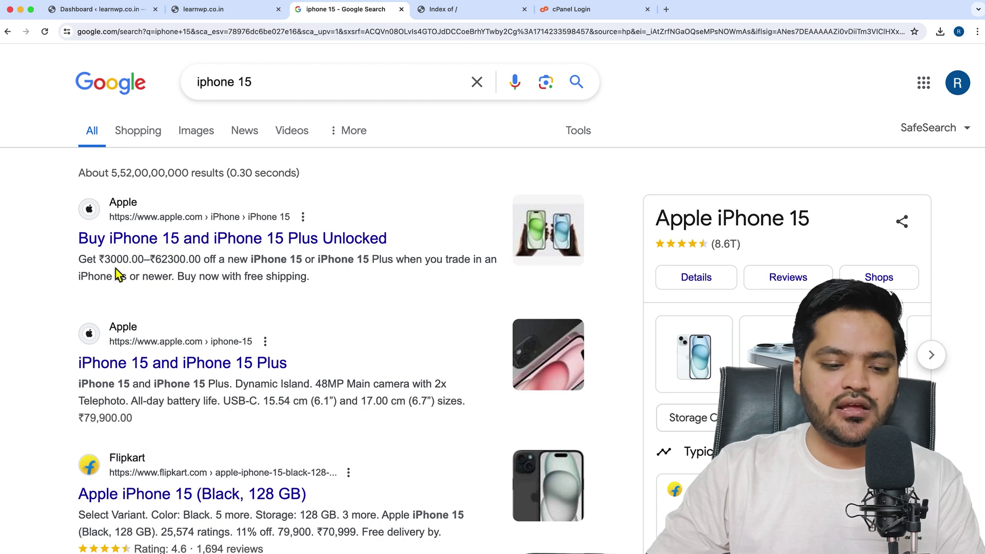
left_click_drag(111, 260, 290, 261)
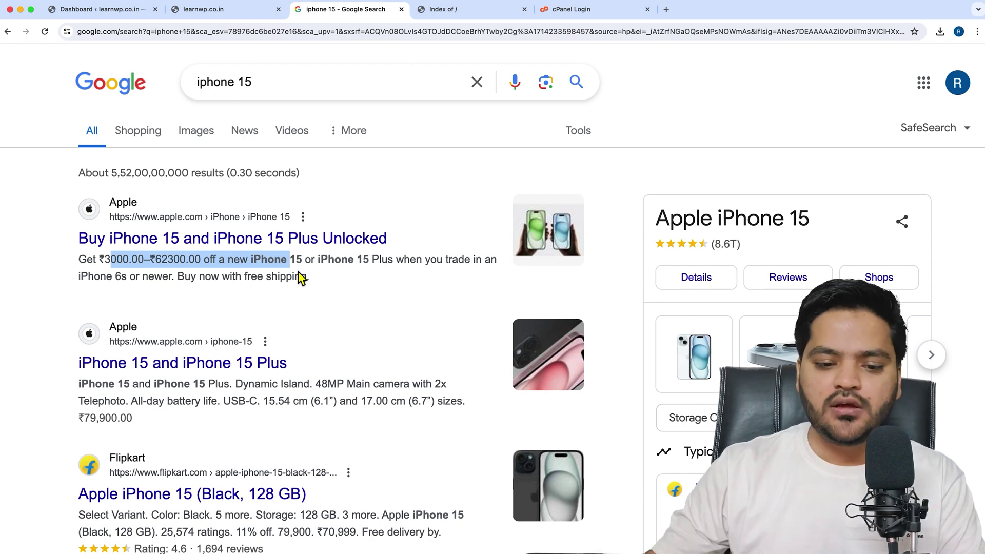
- From the WordPress dashboard, open 'Home — Front Page' from All Pages for editing
left_click(113, 14)
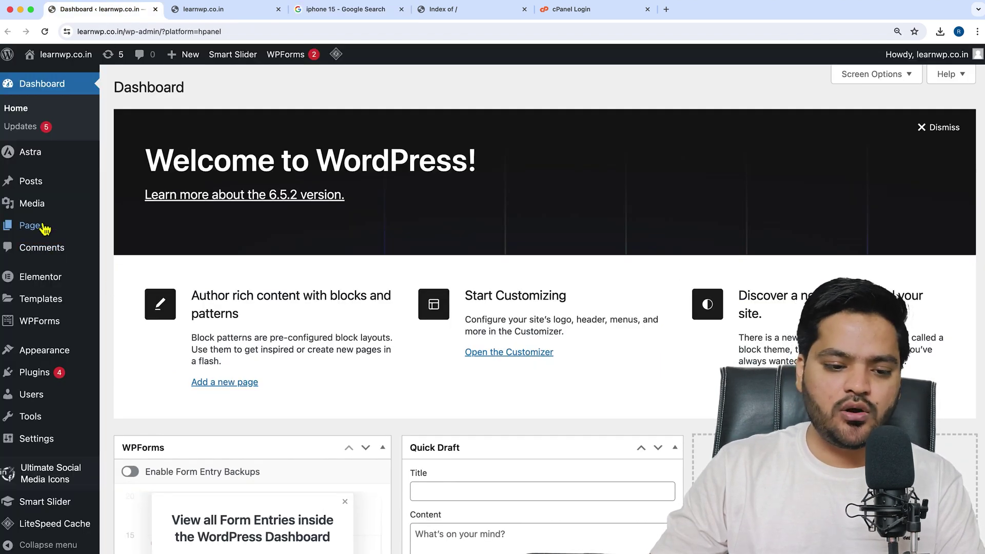
mouse_move(60, 229)
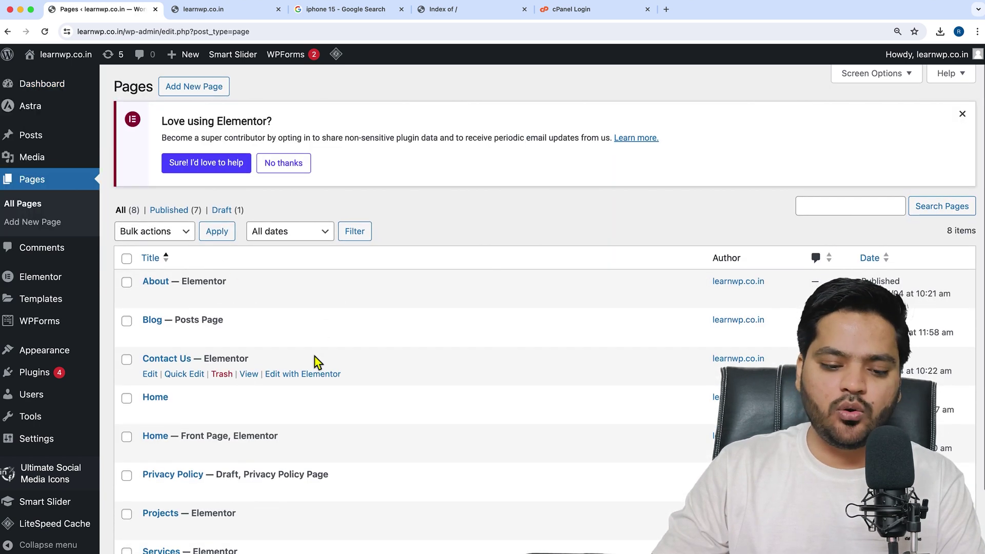
scroll(316, 362, "down", 2)
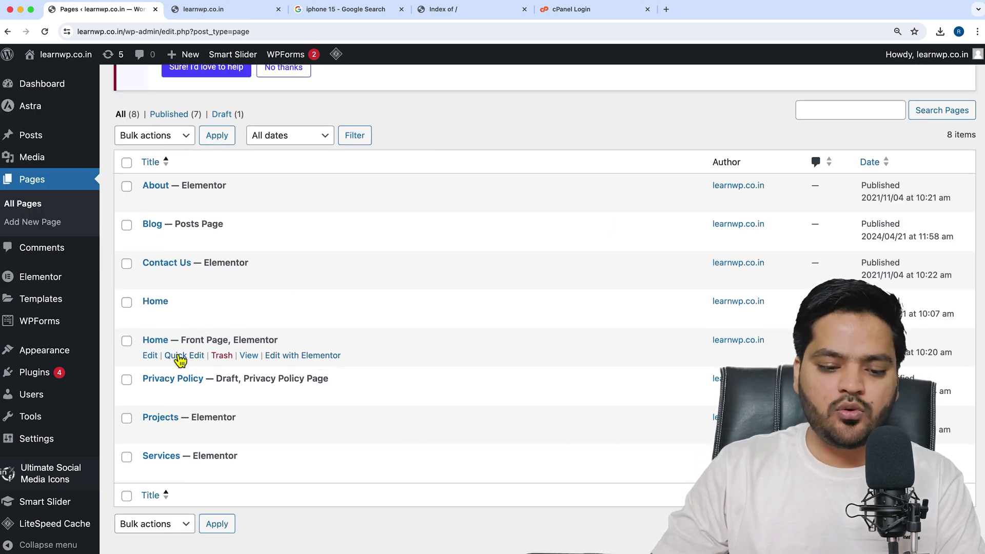
left_click(151, 358)
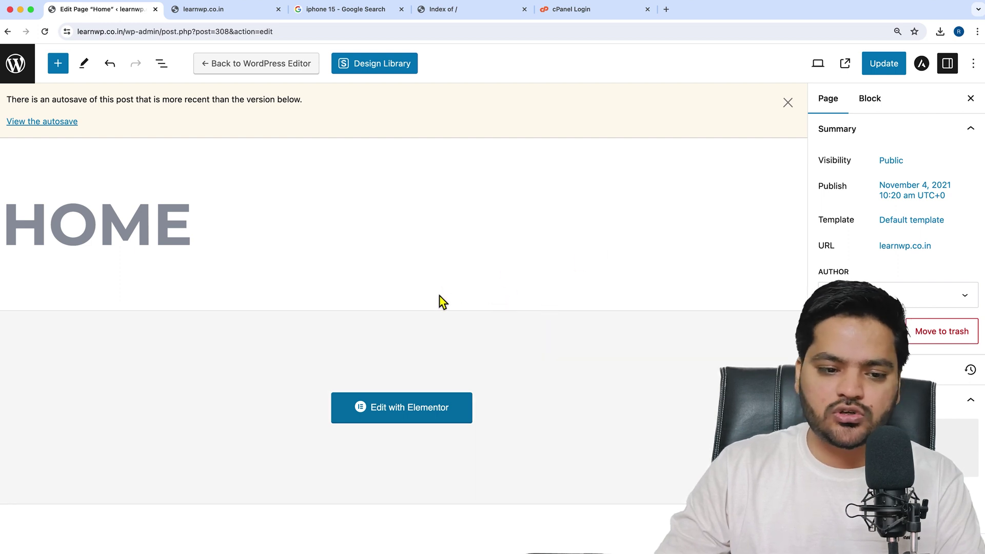
- Look over the Home page editor and switch the sidebar between Block and Page settings
scroll(868, 128, "down", 5)
scroll(902, 281, "down", 3)
scroll(893, 268, "down", 2)
scroll(896, 274, "up", 10)
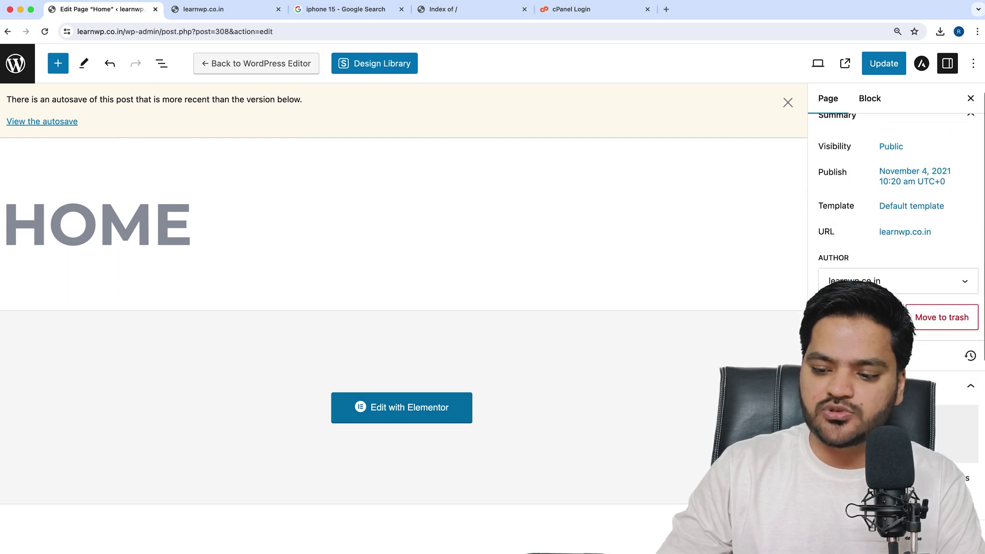
left_click(872, 98)
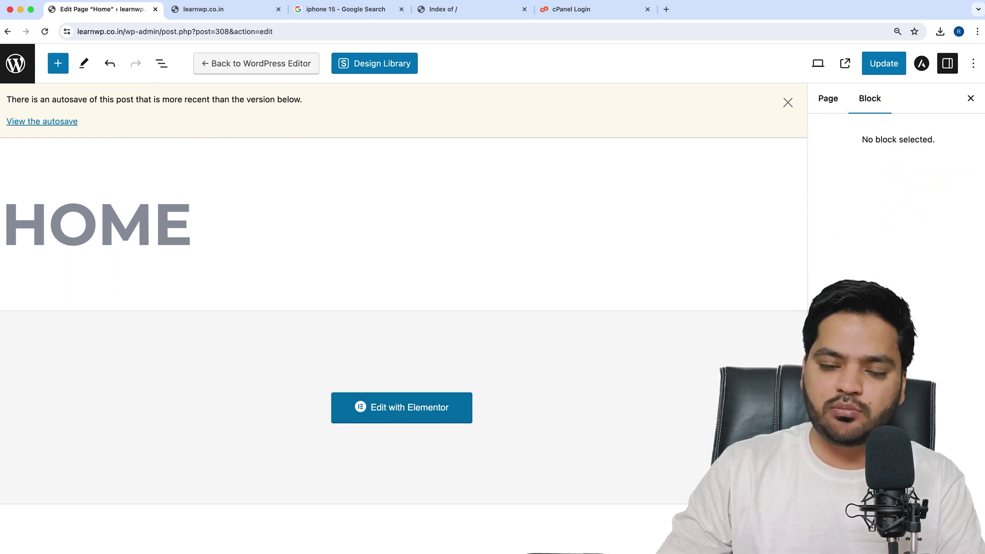
left_click(827, 98)
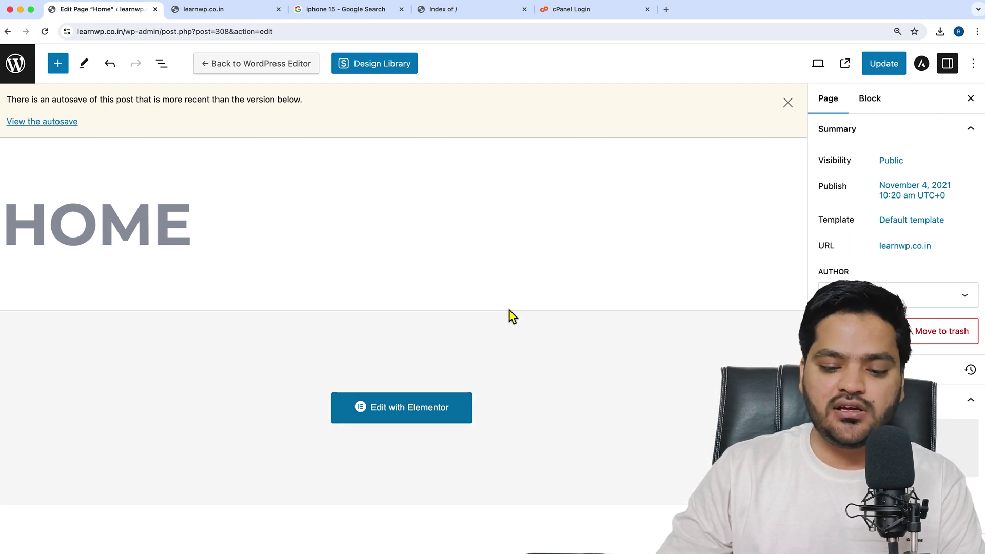
- Leave the editor without saving and go to Plugins > Add New Plugin
left_click(18, 76)
left_click(521, 214)
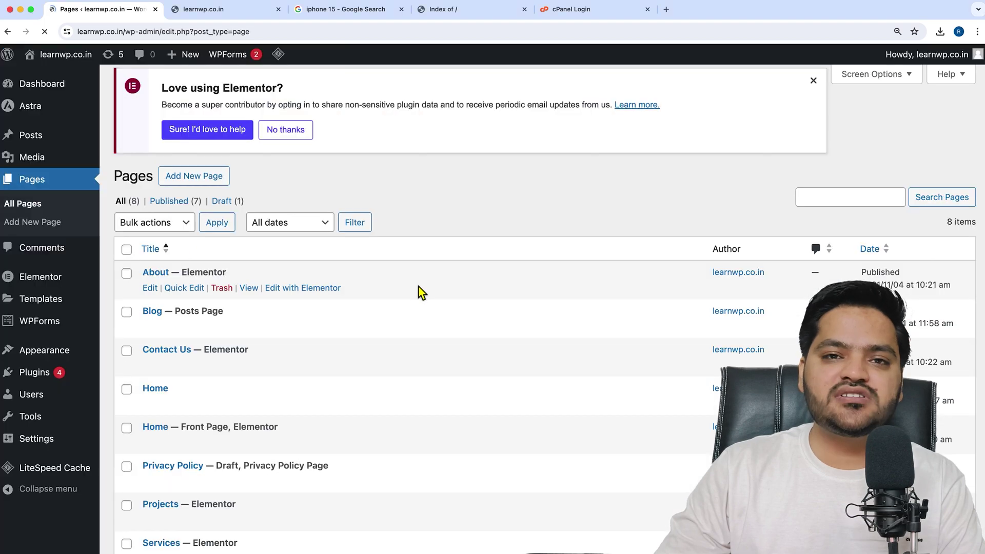
mouse_move(42, 384)
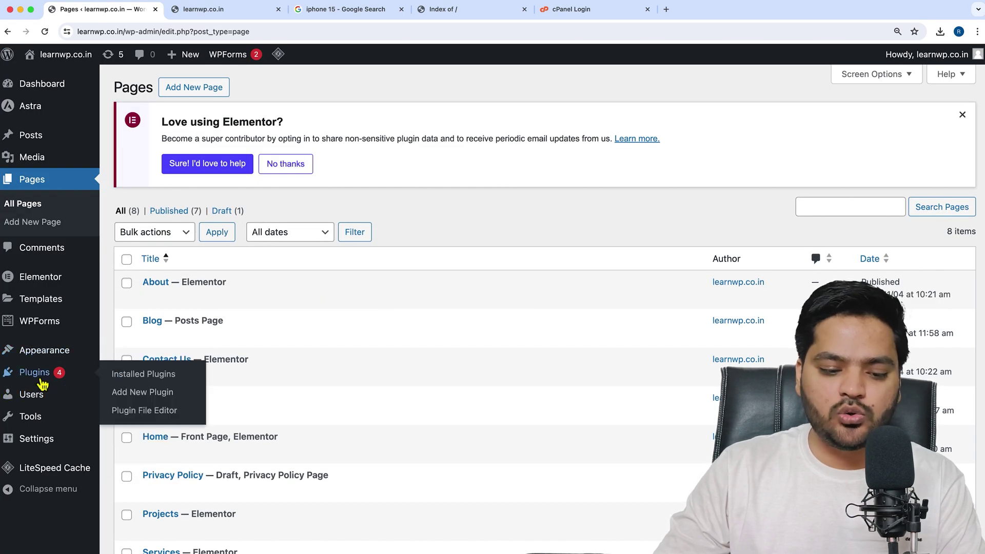
left_click(140, 375)
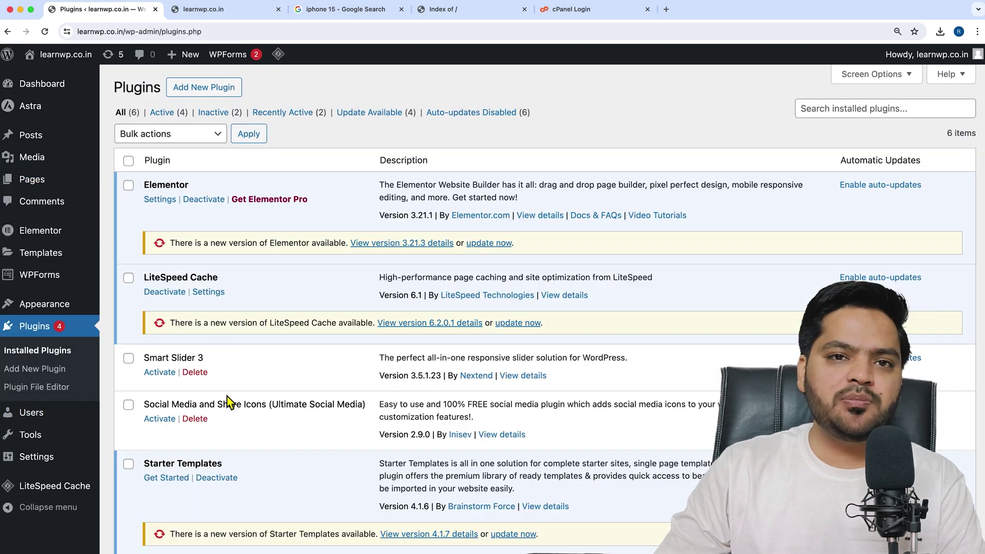
left_click(208, 94)
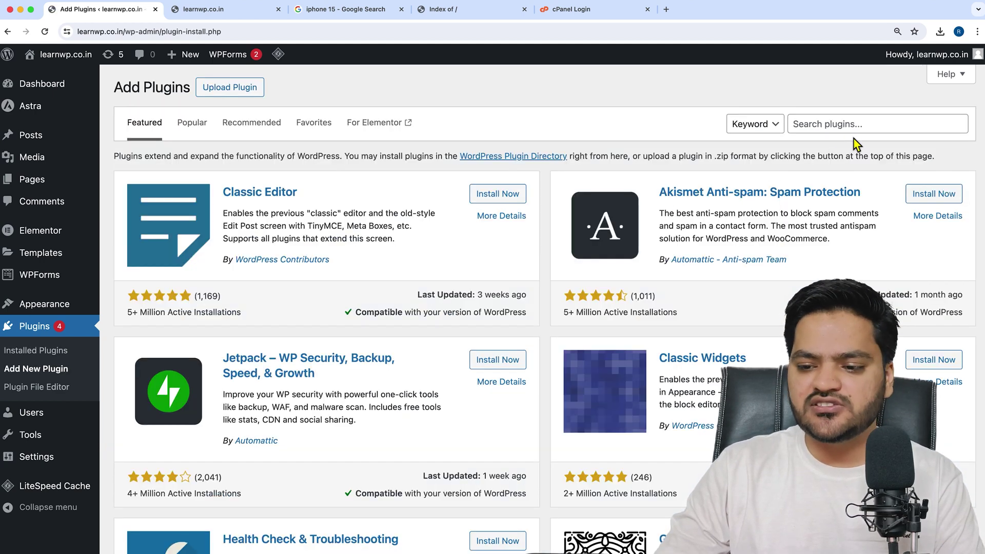
- Search the plugin directory for 'yoast', then install and activate Yoast SEO
left_click(848, 126)
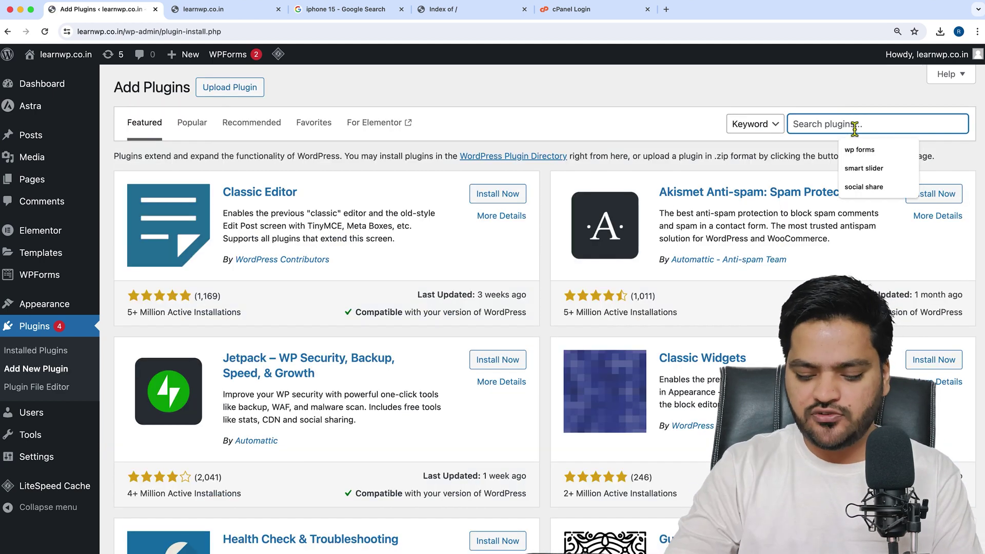
type("yoast")
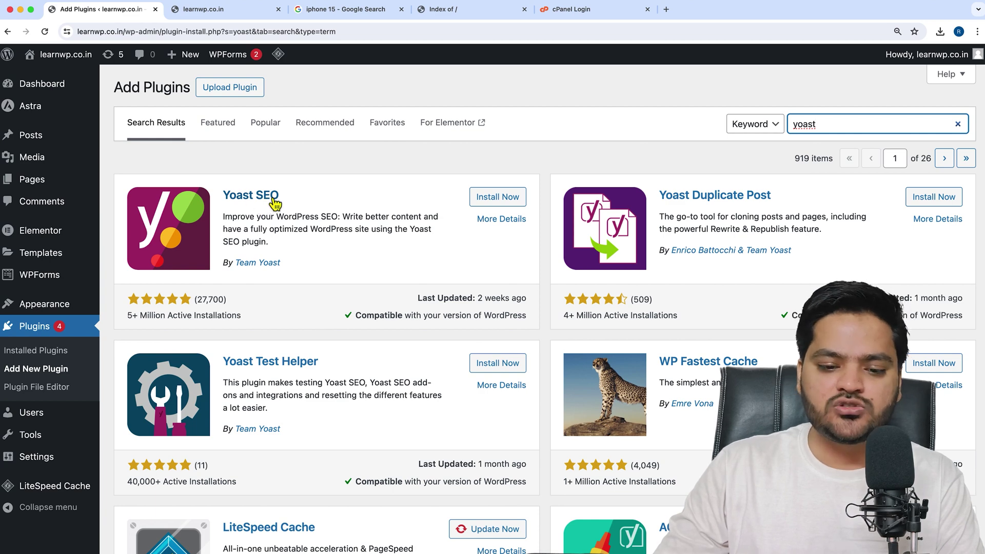
left_click(511, 206)
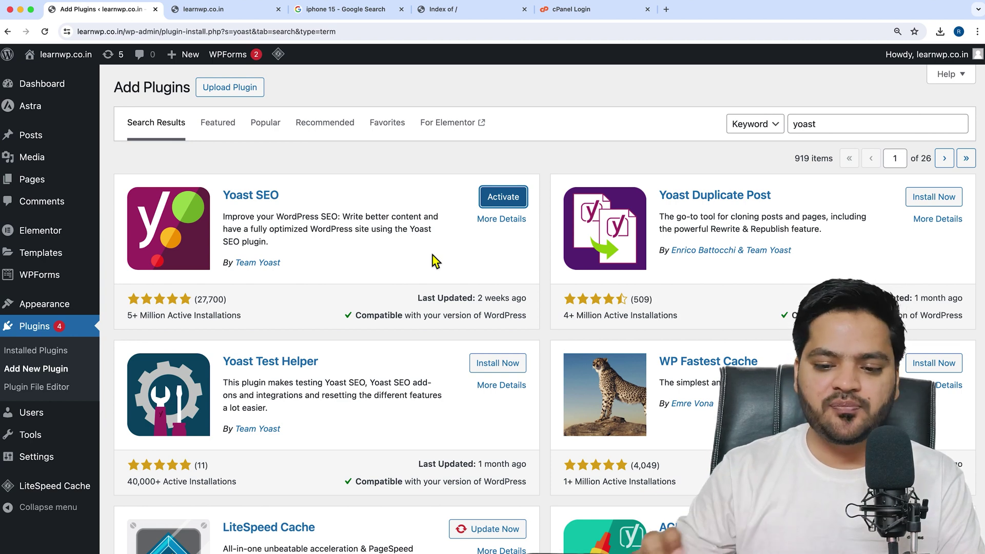
left_click(501, 198)
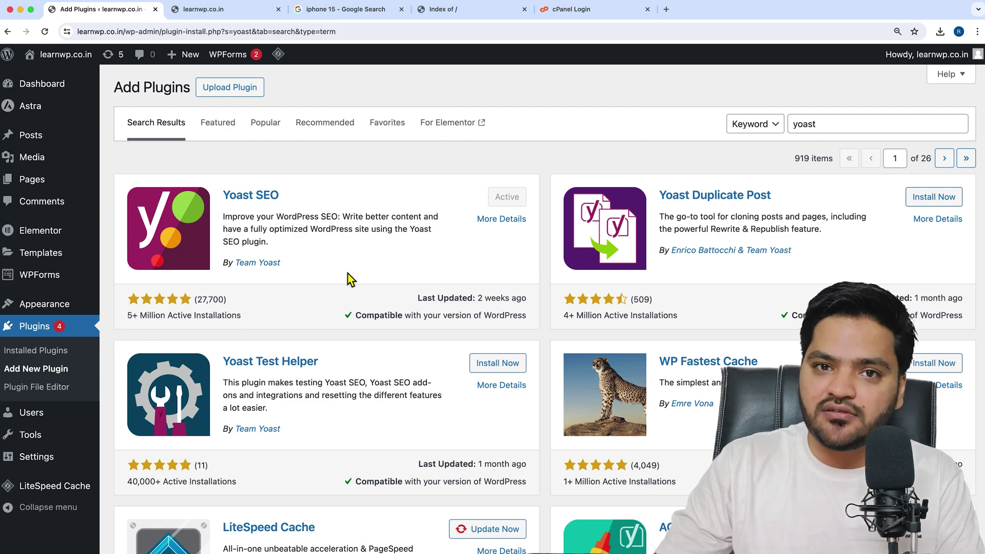
- Open the Home front page for editing from Pages > All Pages
mouse_move(58, 189)
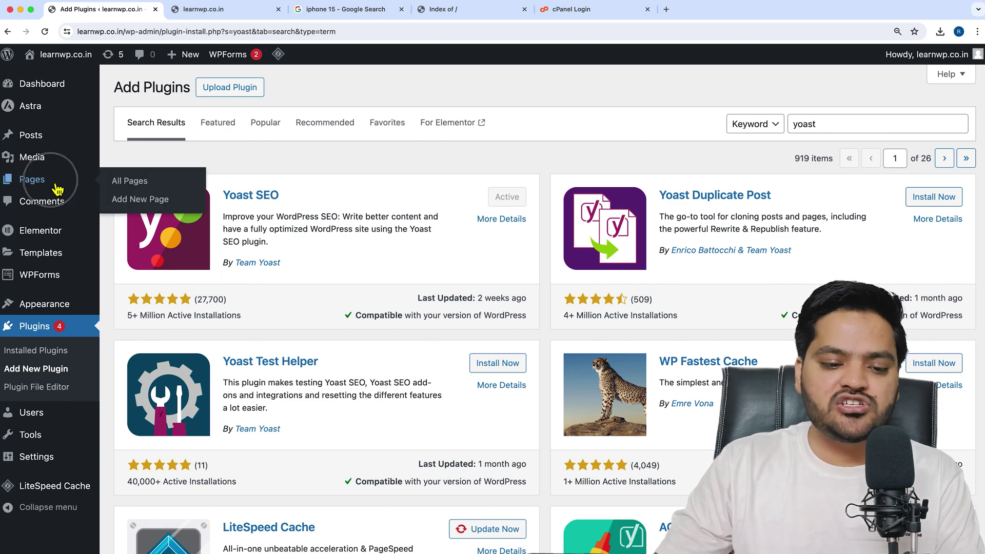
left_click(57, 190)
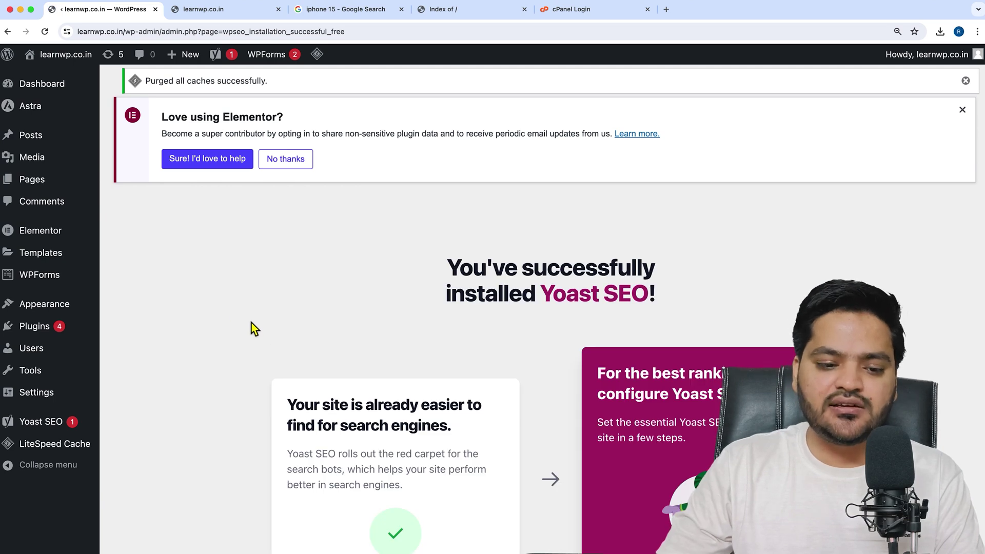
left_click(52, 182)
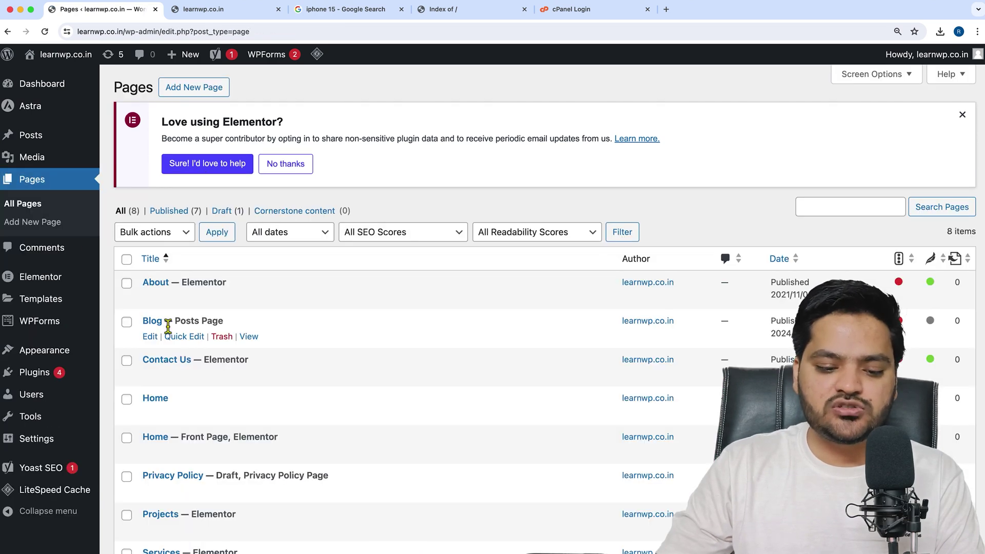
left_click(150, 452)
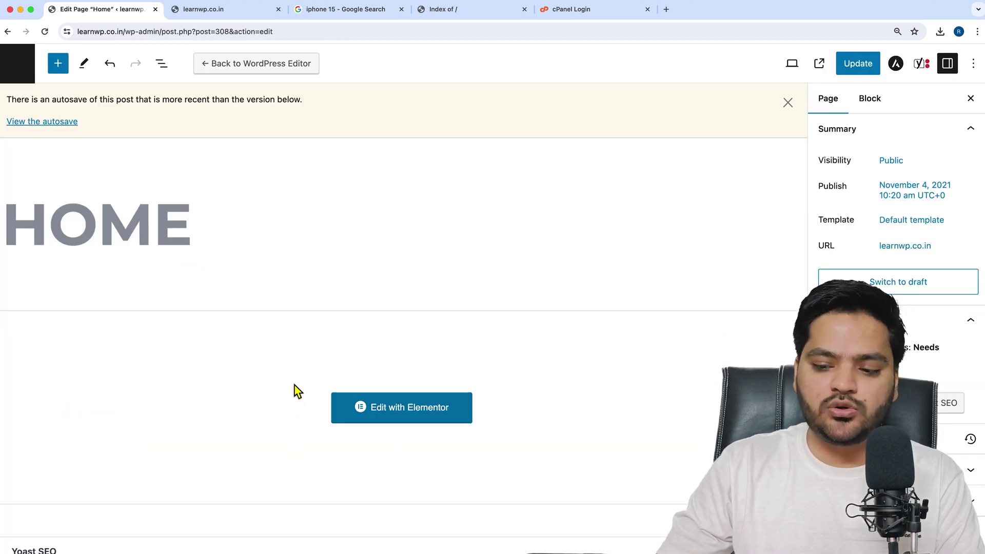
- In the Yoast SEO panel, delete the SEO title's default variables
scroll(301, 354, "down", 10)
scroll(191, 366, "up", 1)
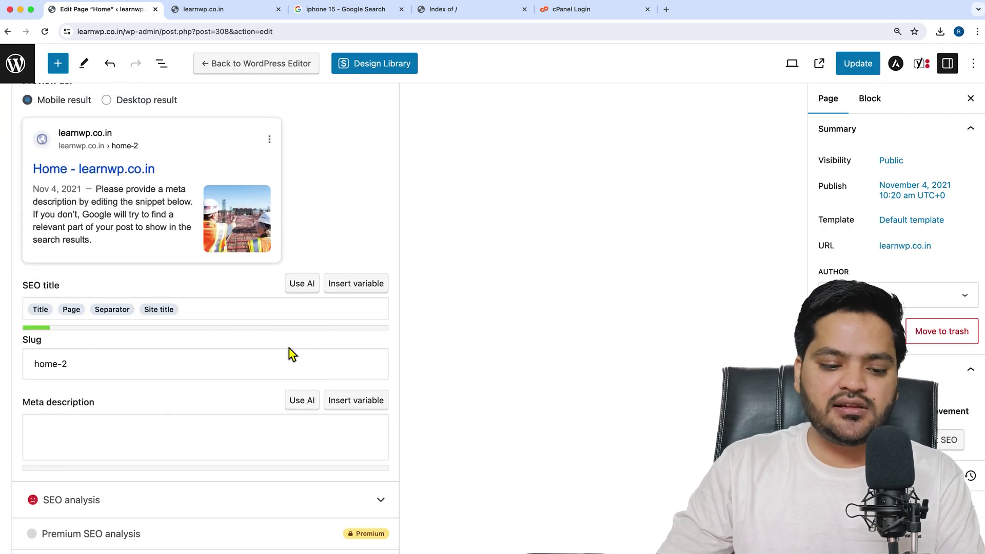
scroll(198, 352, "up", 10)
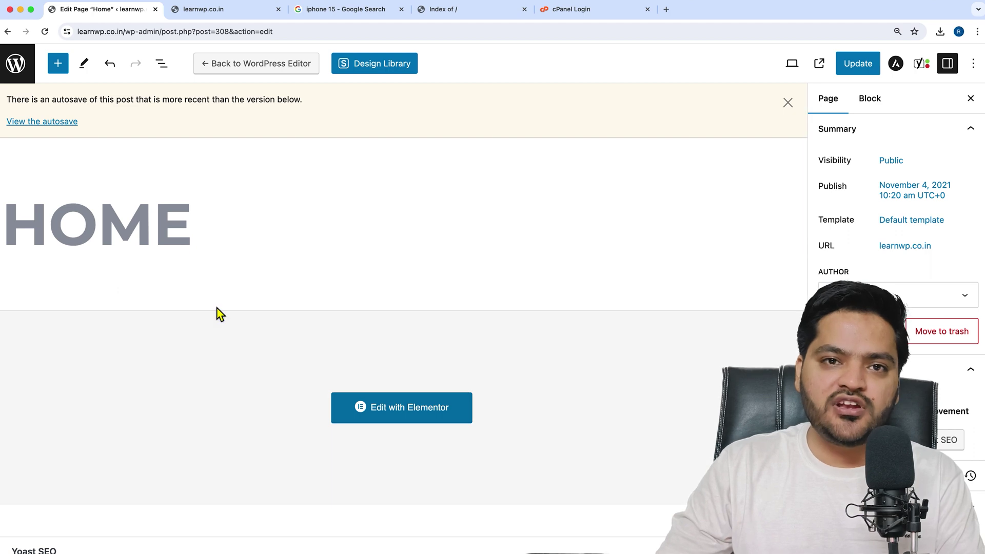
scroll(217, 302, "down", 7)
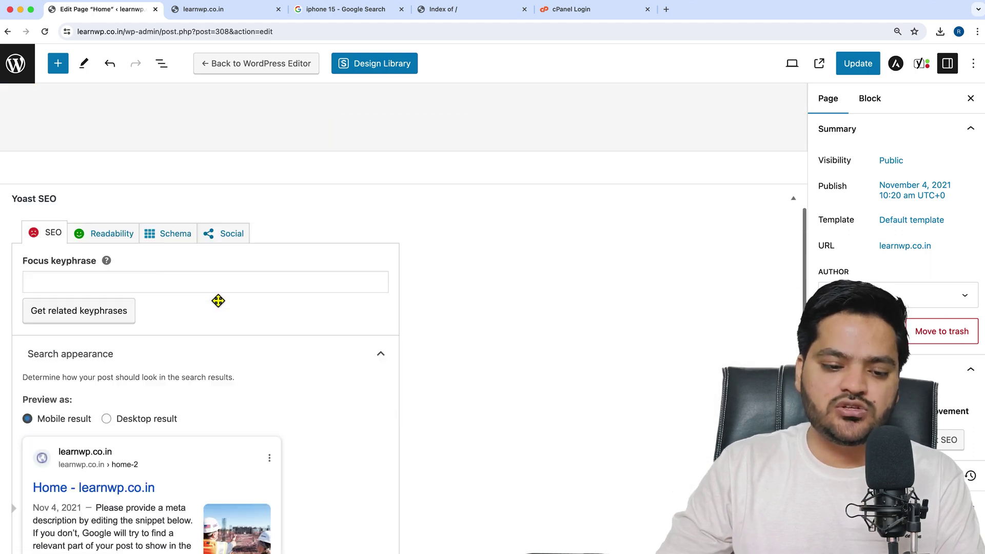
left_click(48, 187)
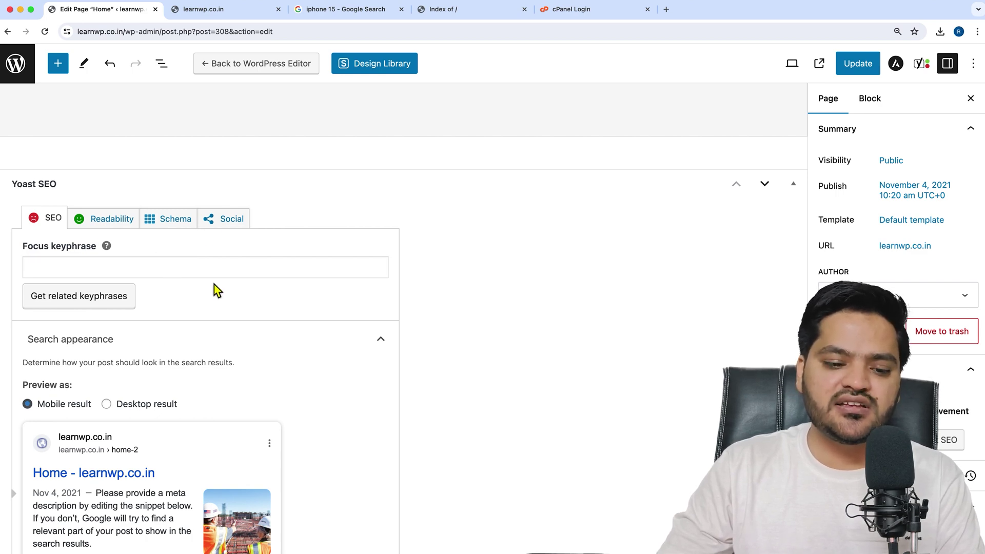
scroll(214, 284, "down", 5)
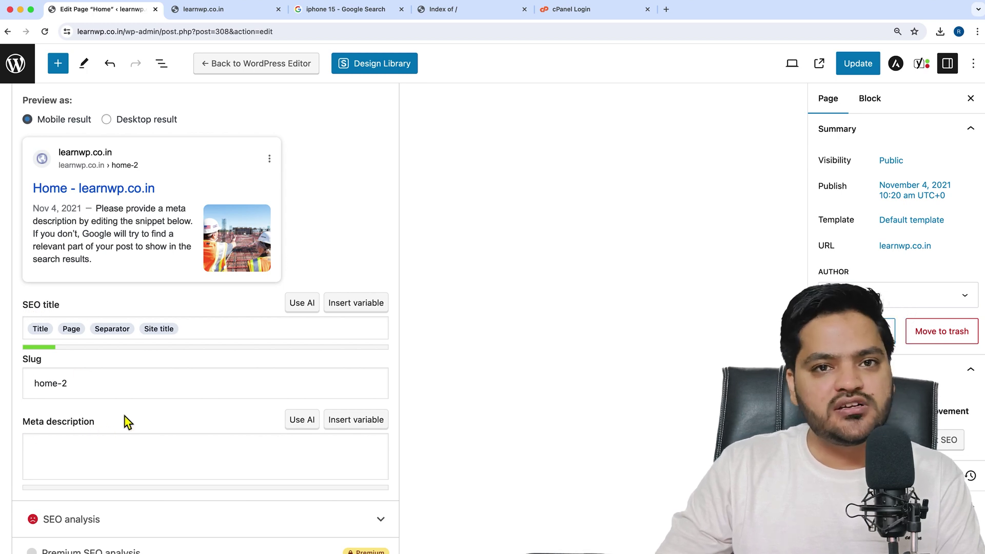
left_click_drag(192, 333, 23, 329)
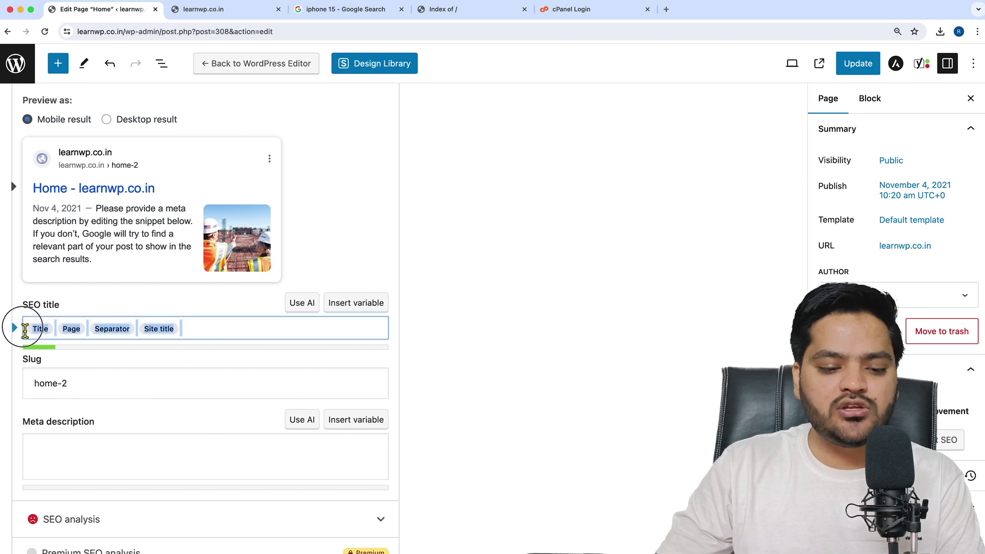
key("BackSpace")
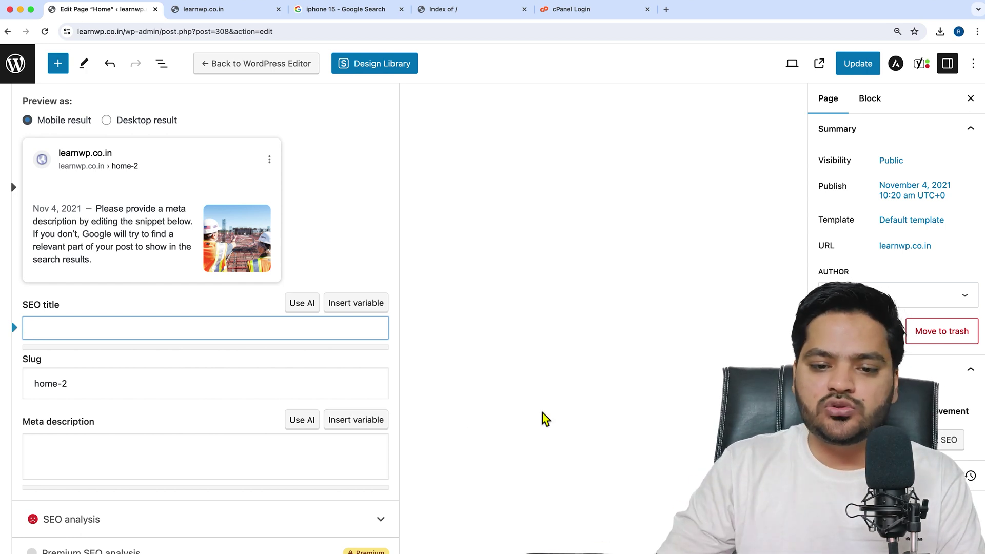
- View the iphone 15 results, then highlight the live homepage's heading and paragraph text
left_click(352, 10)
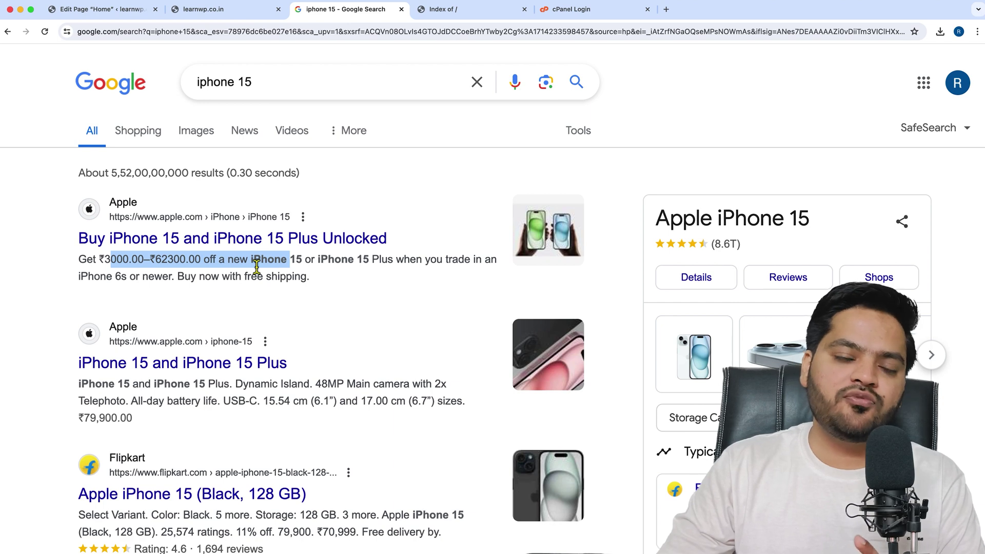
left_click(232, 14)
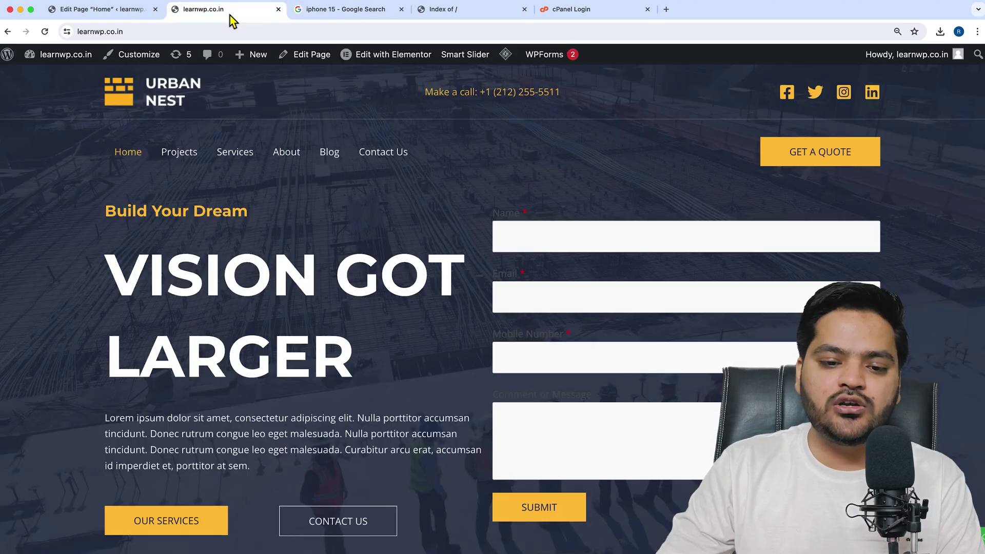
left_click_drag(116, 267, 354, 354)
left_click(304, 338)
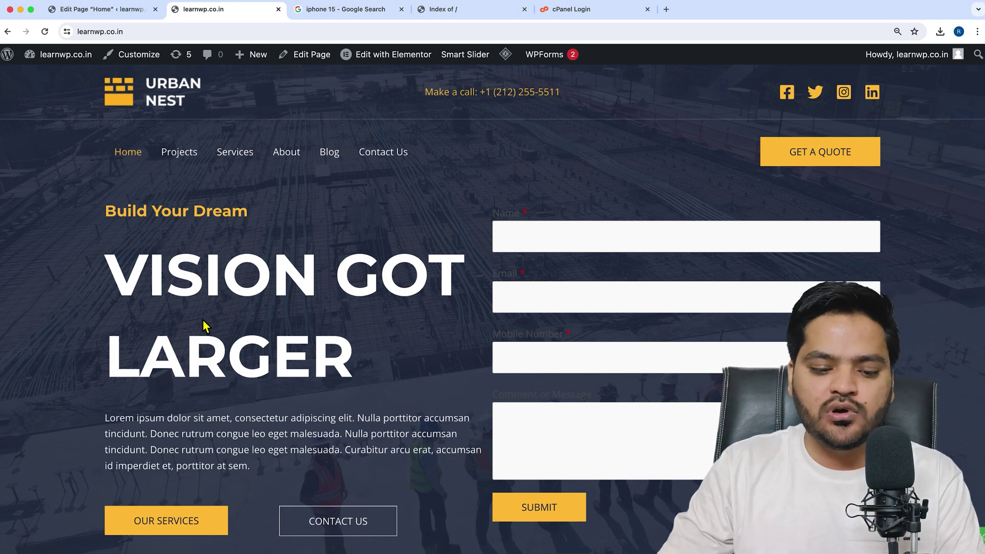
mouse_move(100, 417)
left_mouse_down()
mouse_move(297, 464)
mouse_move(105, 418)
left_mouse_up()
left_click(111, 426)
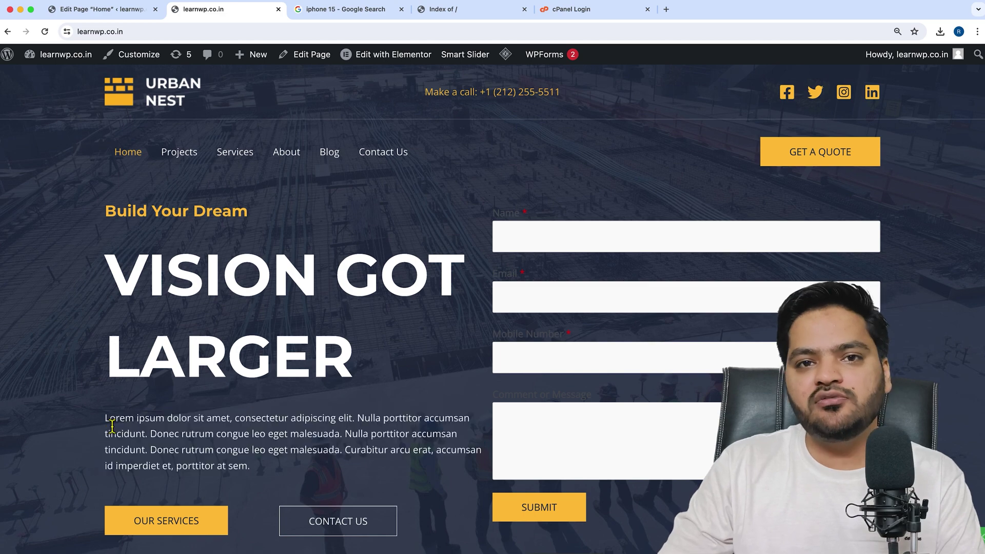